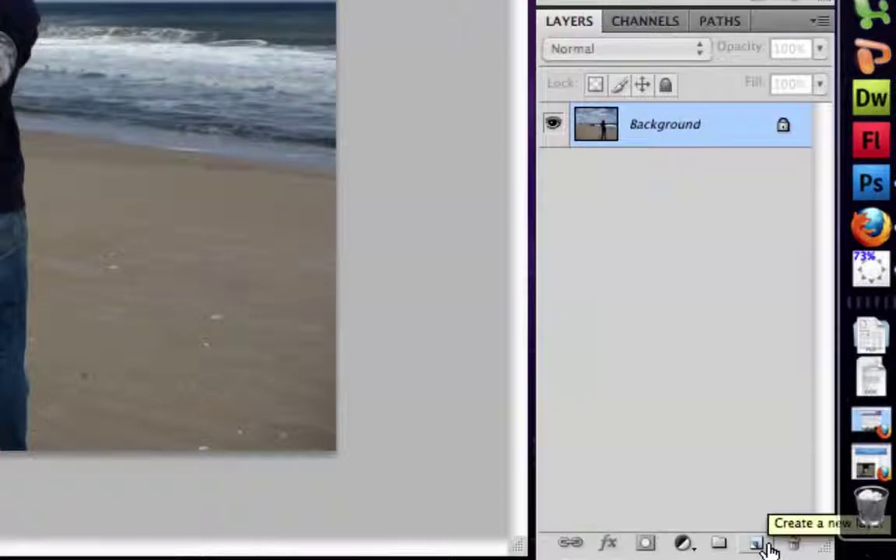
# Add empty Layers 1, 2 and 3 above the Background and select Layer 1
pyautogui.click(765, 546)
pyautogui.click(764, 546)
pyautogui.click(764, 546)
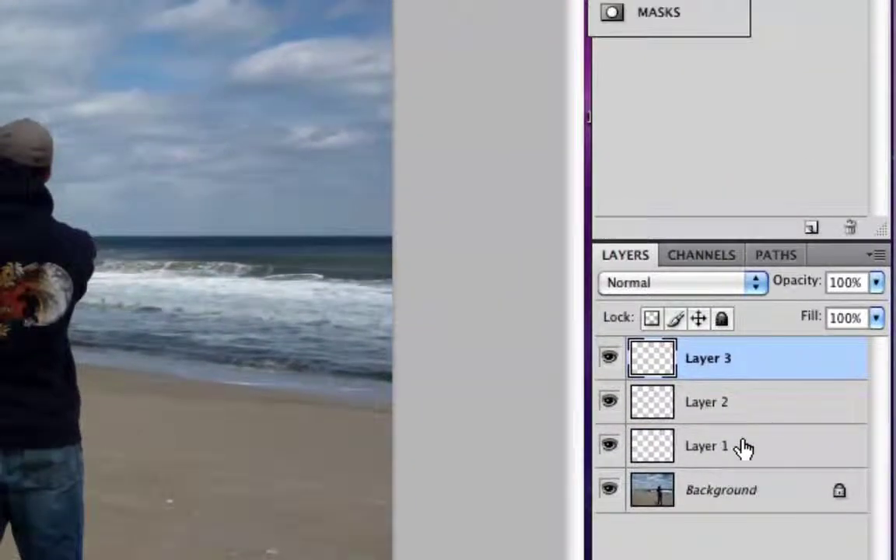
pyautogui.click(745, 448)
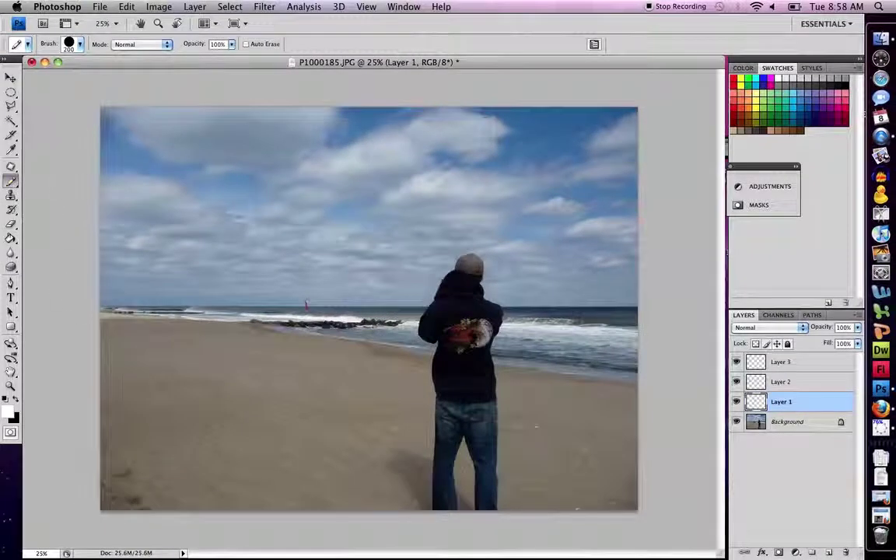
# Paint thick white brush strokes on Layer 1, then toggle its visibility to check them
pyautogui.moveTo(263, 215)
pyautogui.mouseDown()
pyautogui.moveTo(263, 346)
pyautogui.moveTo(236, 346)
pyautogui.moveTo(238, 265)
pyautogui.moveTo(220, 237)
pyautogui.moveTo(221, 194)
pyautogui.moveTo(208, 190)
pyautogui.moveTo(220, 334)
pyautogui.moveTo(179, 313)
pyautogui.moveTo(146, 262)
pyautogui.moveTo(182, 191)
pyautogui.mouseUp()
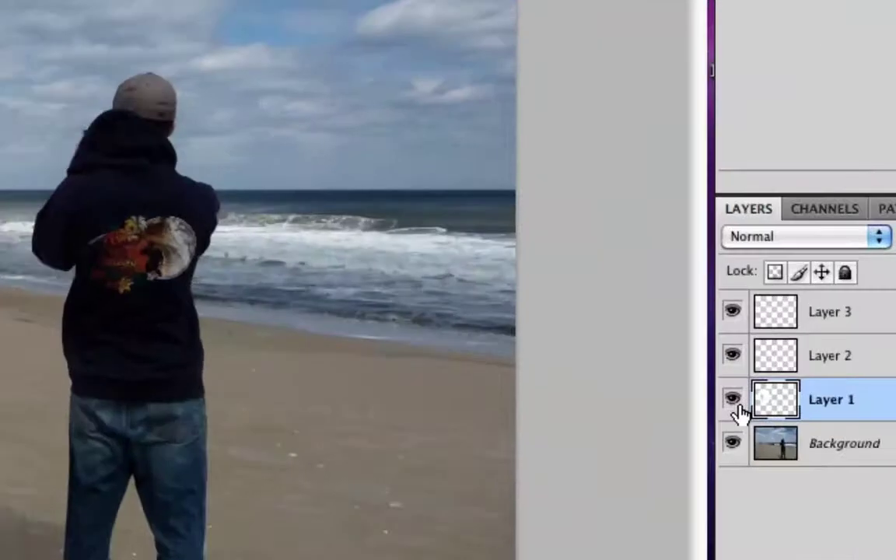
pyautogui.click(735, 402)
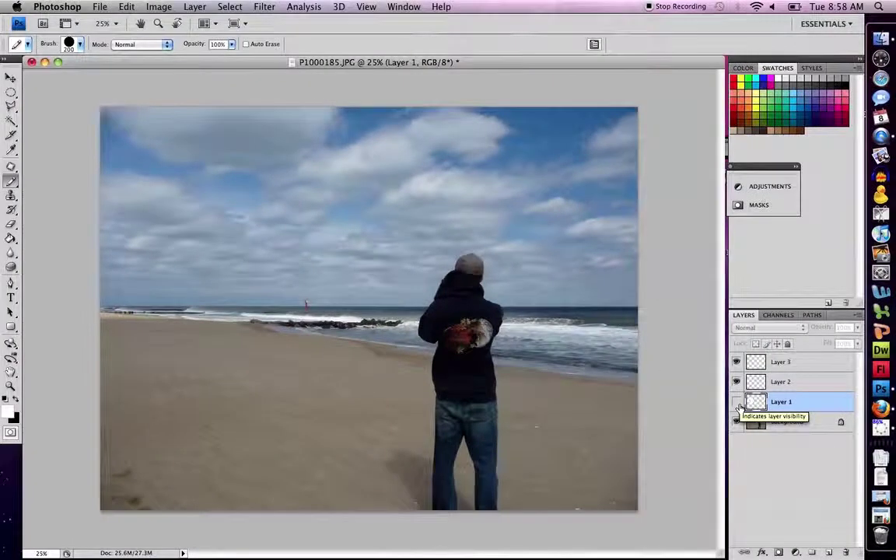
pyautogui.click(737, 403)
pyautogui.click(737, 403)
pyautogui.click(737, 403)
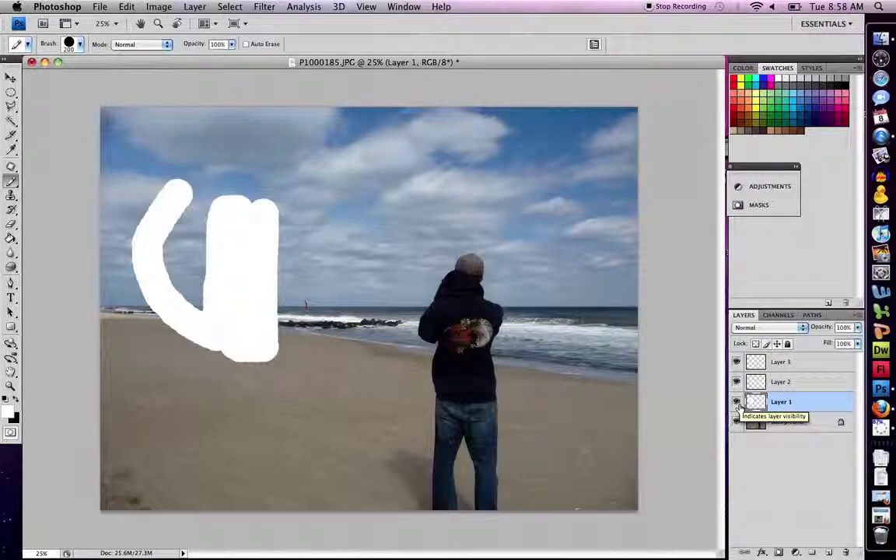
pyautogui.click(737, 403)
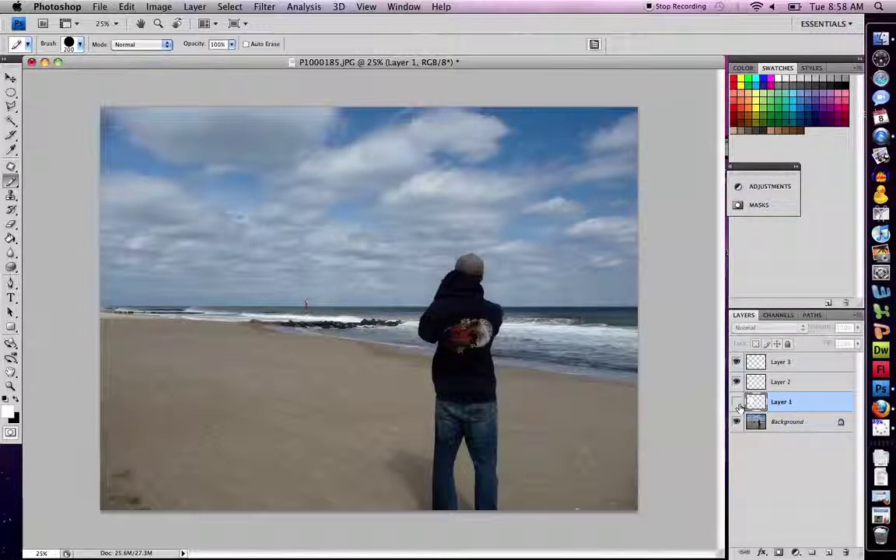
pyautogui.click(736, 402)
# Select Layer 2, switch to black, and paint a thick black stroke across the photo
pyautogui.keyDown('shift'); pyautogui.click(789, 383); pyautogui.keyUp('shift')
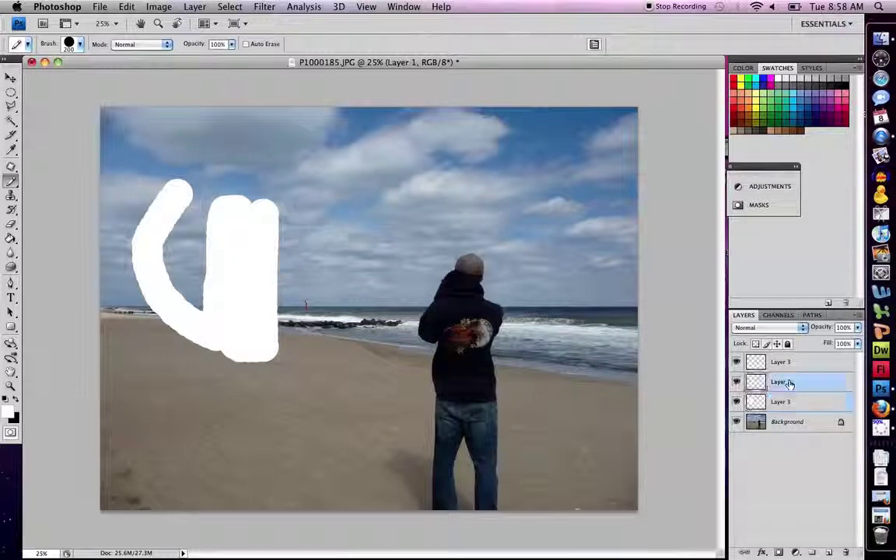
pyautogui.click(790, 384)
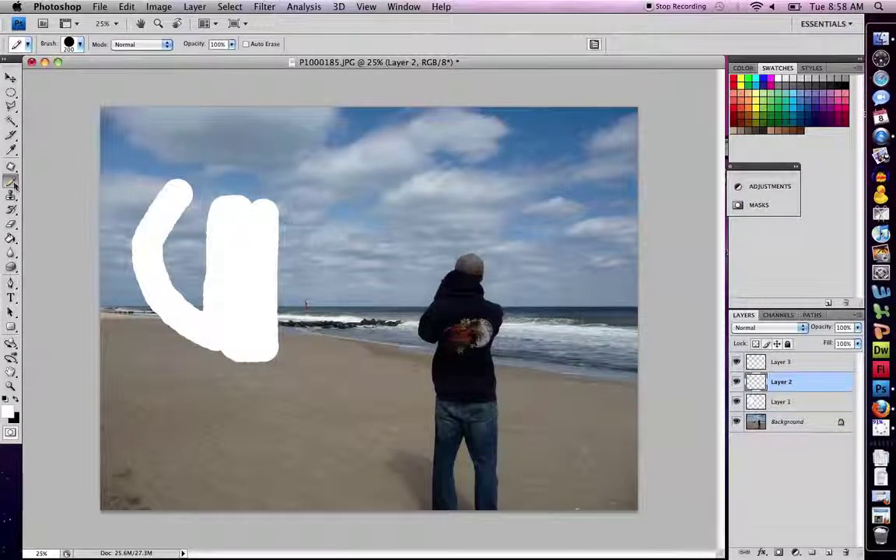
pyautogui.click(15, 398)
pyautogui.moveTo(109, 243)
pyautogui.mouseDown()
pyautogui.moveTo(357, 255)
pyautogui.moveTo(340, 293)
pyautogui.moveTo(202, 297)
pyautogui.moveTo(218, 268)
pyautogui.moveTo(377, 152)
pyautogui.moveTo(426, 334)
pyautogui.moveTo(526, 358)
pyautogui.moveTo(544, 275)
pyautogui.moveTo(224, 477)
pyautogui.mouseUp()
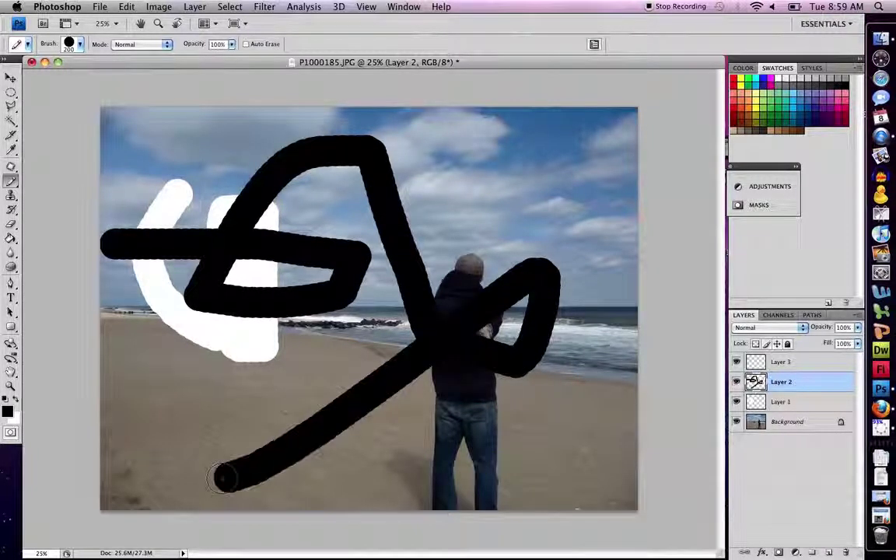
# Check the black and white strokes by toggling Layers 2 and 1, leaving Layer 2 hidden
pyautogui.click(736, 383)
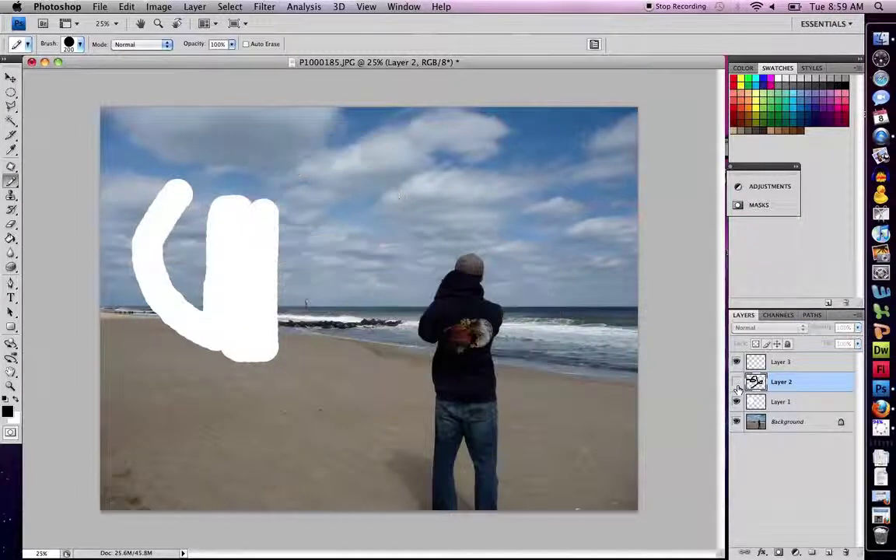
pyautogui.click(737, 382)
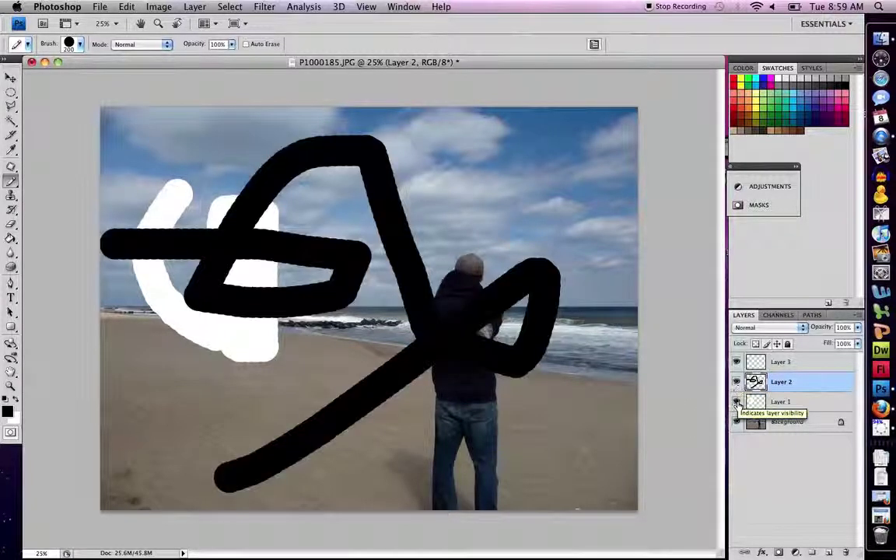
pyautogui.click(737, 402)
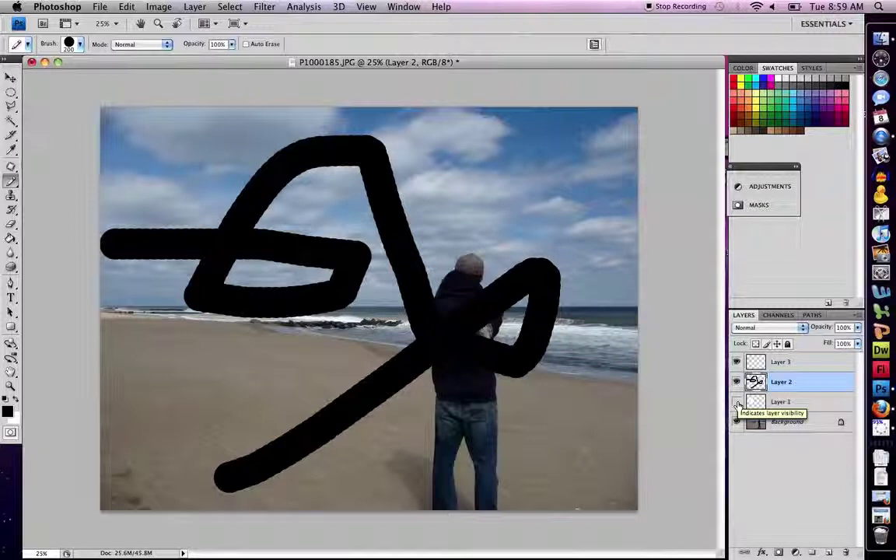
pyautogui.click(736, 402)
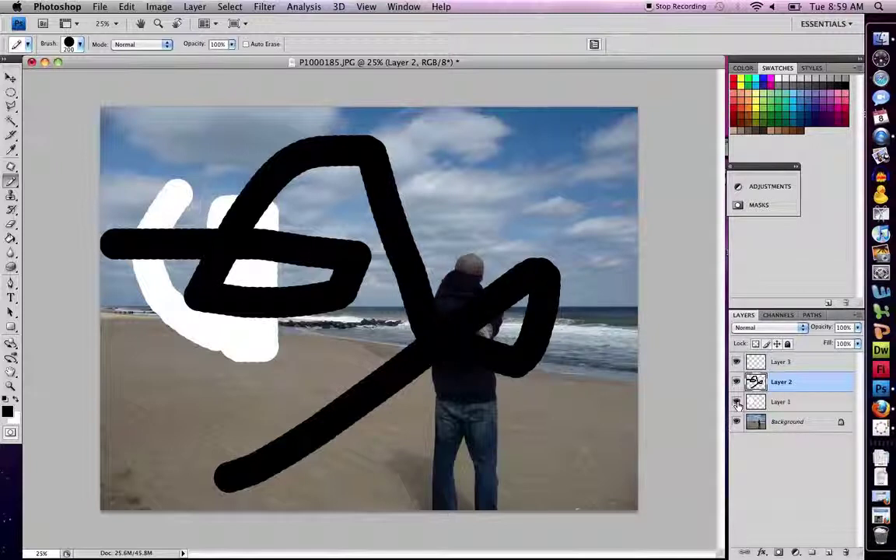
pyautogui.click(735, 382)
# Hide Layer 1 and draw a rectangular marquee over the sky down to the horizon
pyautogui.click(737, 401)
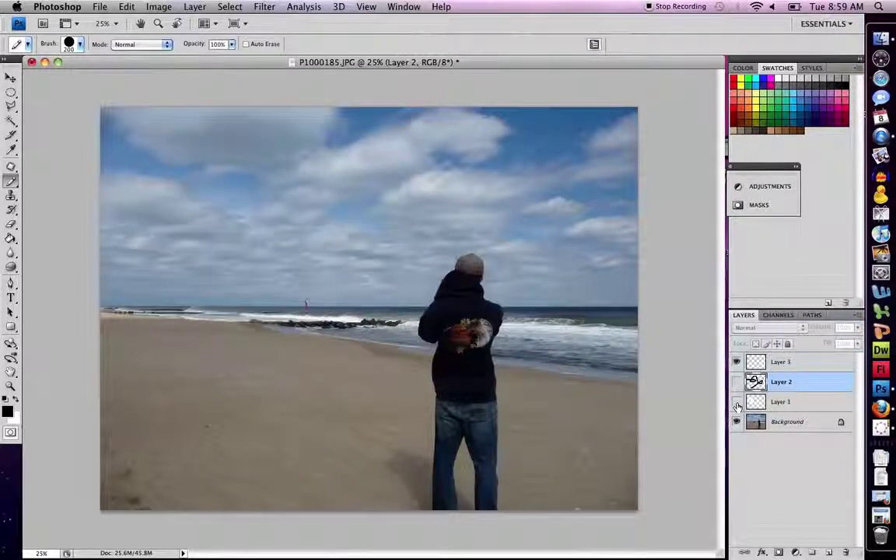
pyautogui.click(11, 94)
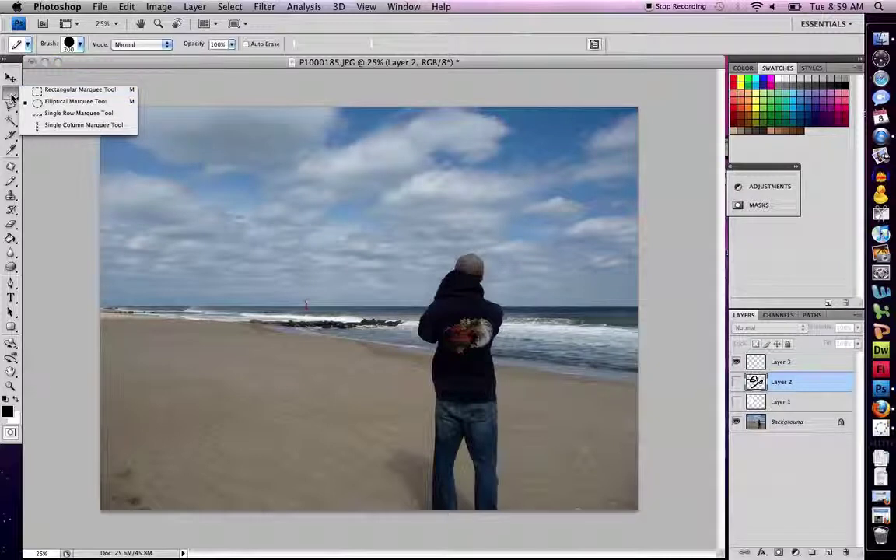
pyautogui.click(43, 90)
pyautogui.moveTo(100, 106); pyautogui.dragTo(639, 305)
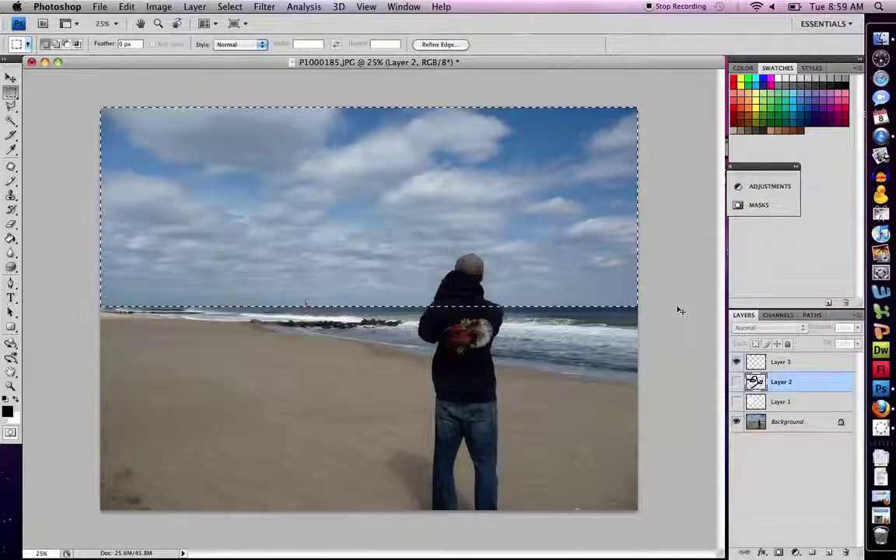
# Redraw the sky selection from the top edge to the horizon and make Background active
pyautogui.click(676, 351)
pyautogui.click(788, 366)
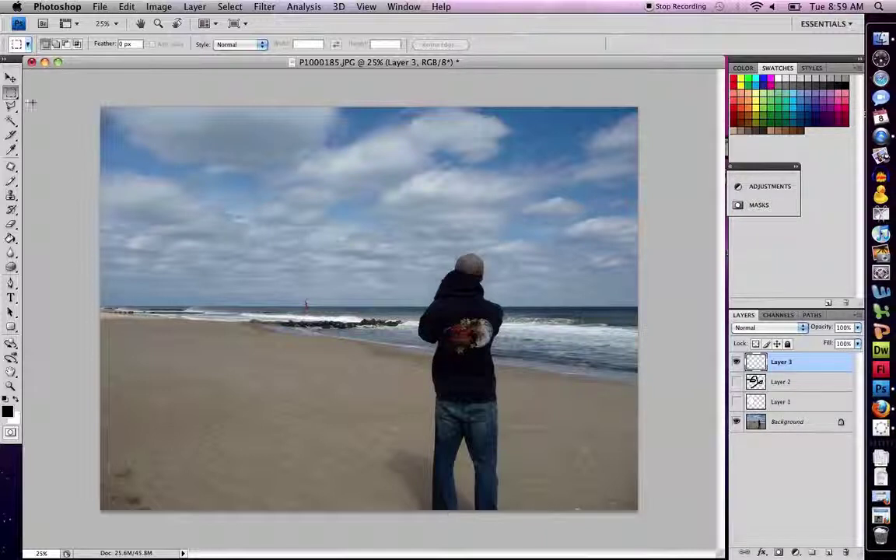
pyautogui.moveTo(100, 108); pyautogui.dragTo(638, 306)
pyautogui.click(790, 426)
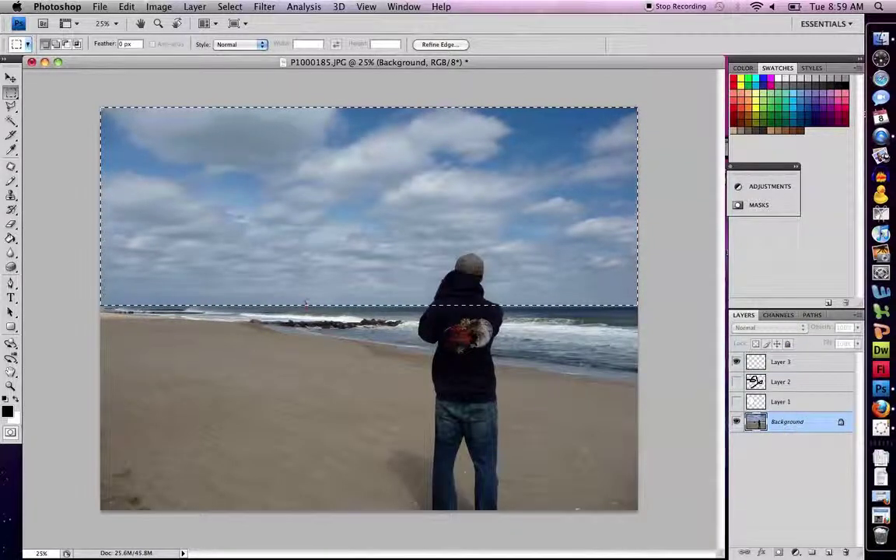
# Copy the selected sky onto a new Layer 4 with Cmd+J, verify it, and reselect Layer 4
pyautogui.press('super+j')
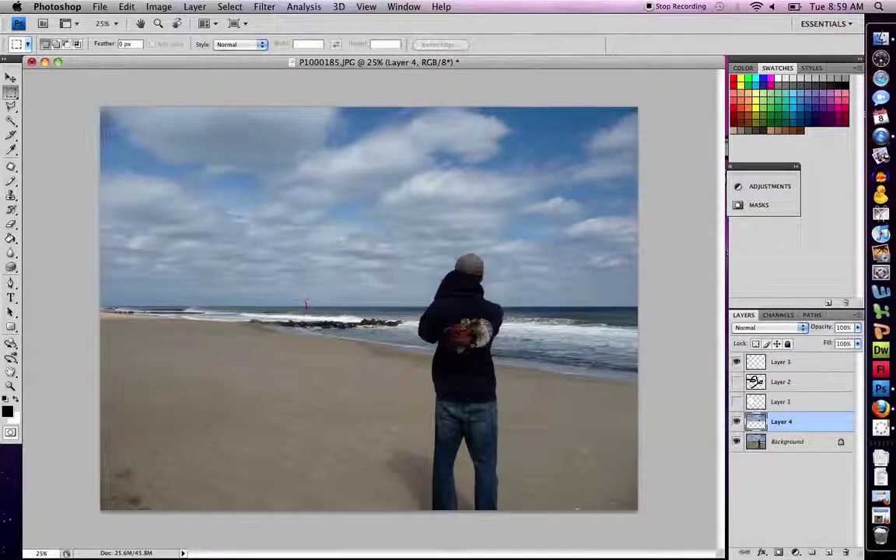
pyautogui.click(737, 441)
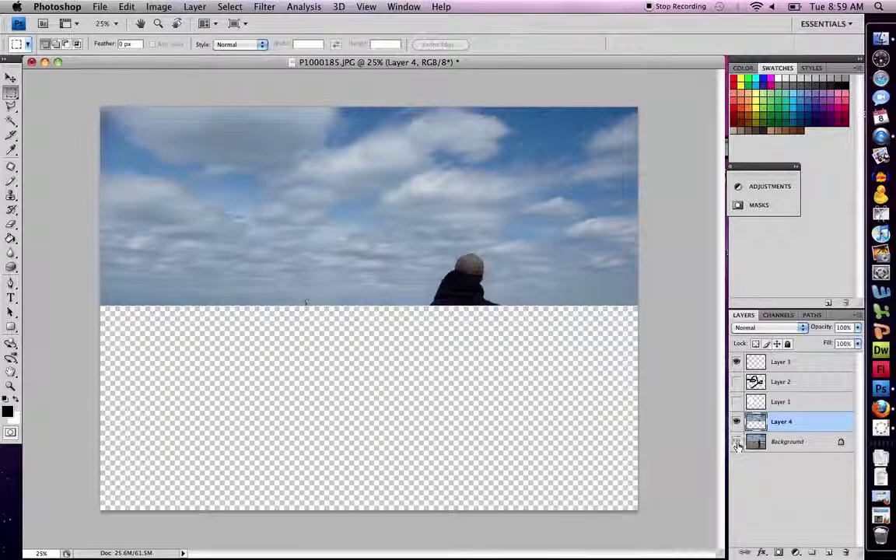
pyautogui.click(737, 442)
pyautogui.click(737, 441)
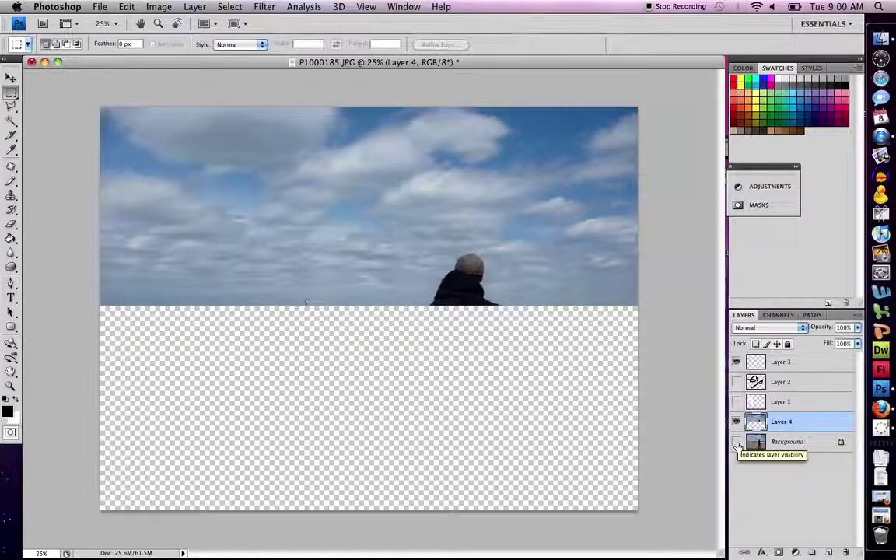
pyautogui.click(737, 442)
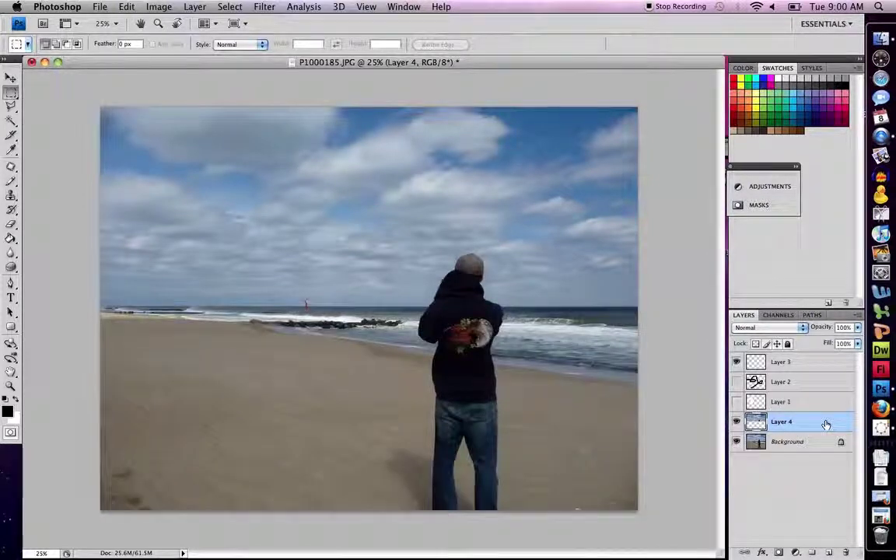
pyautogui.click(804, 442)
pyautogui.click(802, 424)
# Draw a black Pencil stroke across the sky on Layer 4, then hide Layer 4
pyautogui.click(12, 180)
pyautogui.moveTo(118, 149)
pyautogui.mouseDown()
pyautogui.moveTo(156, 211)
pyautogui.moveTo(186, 180)
pyautogui.moveTo(271, 205)
pyautogui.moveTo(385, 177)
pyautogui.moveTo(518, 205)
pyautogui.mouseUp()
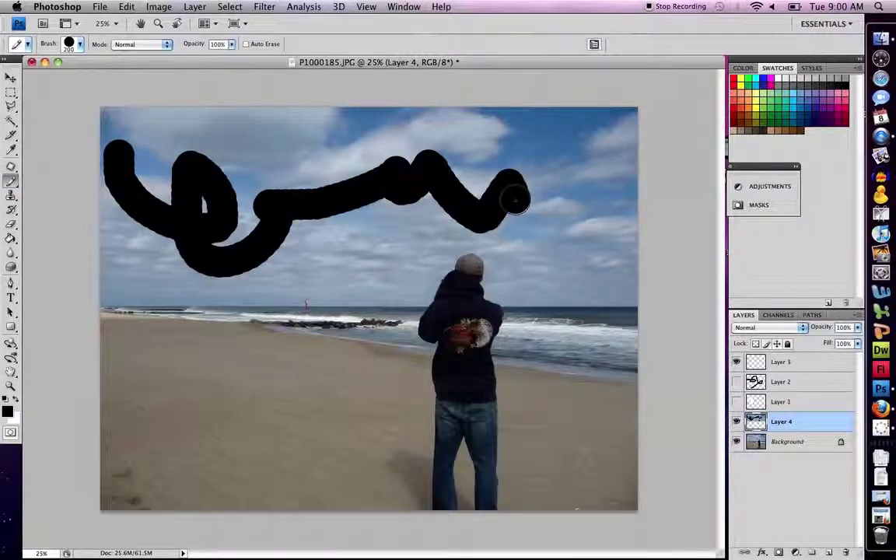
pyautogui.click(737, 422)
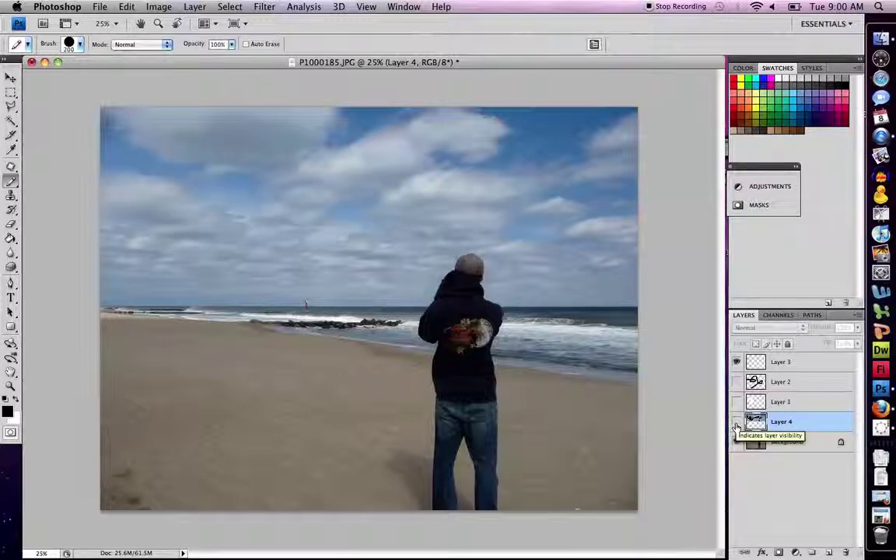
pyautogui.click(780, 524)
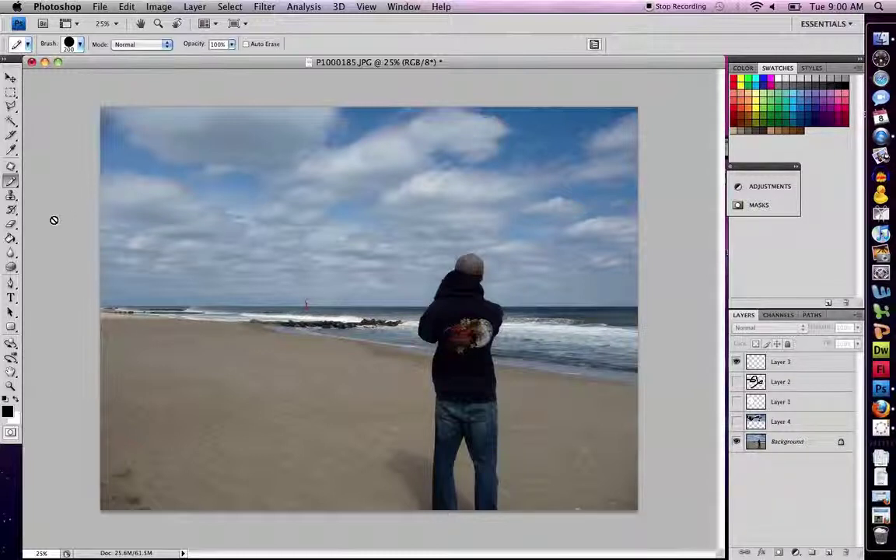
# Add 60 pt text reading 'asdfsdfsdafsadfsd' across the sky
pyautogui.click(10, 298)
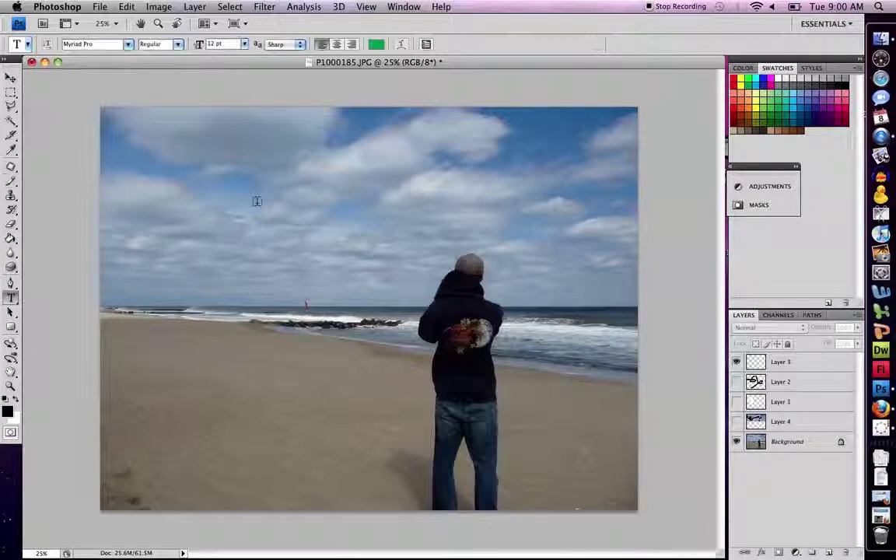
pyautogui.click(256, 202)
pyautogui.write('on')
pyautogui.click(220, 44)
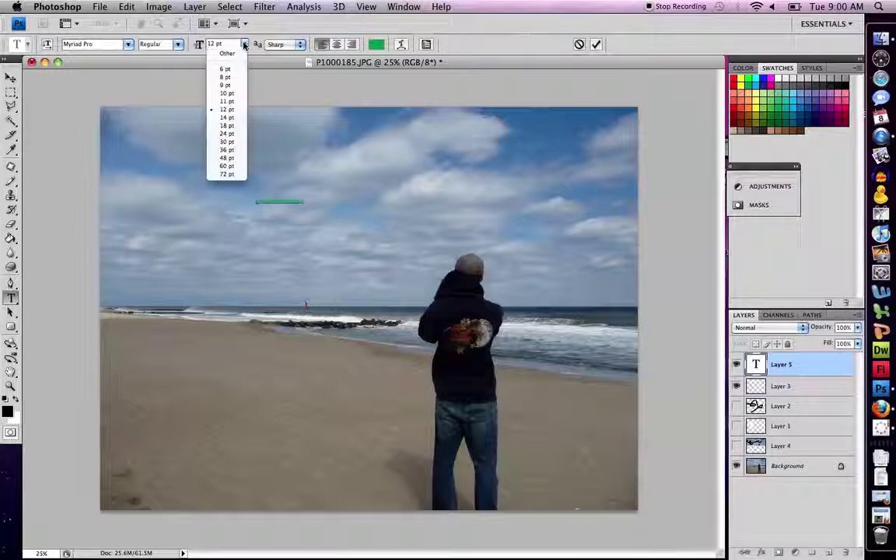
pyautogui.click(234, 166)
pyautogui.write('asdfsdfsdafsadfsd')
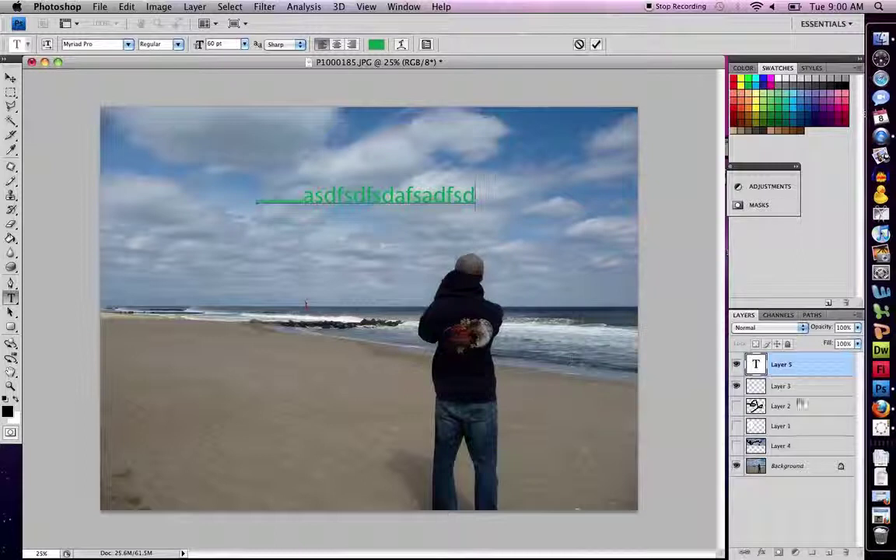
# Commit the text, select its layer, and toggle its visibility, leaving the green text shown
pyautogui.click(804, 393)
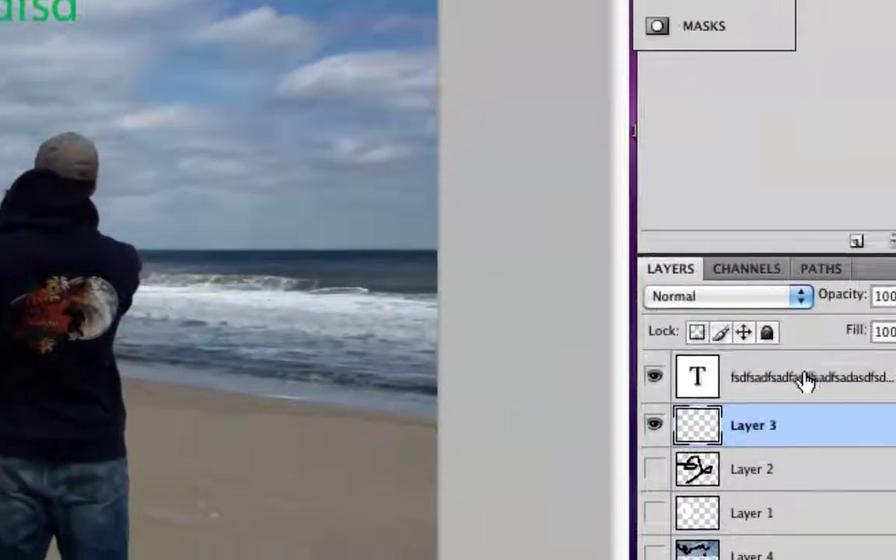
pyautogui.click(759, 373)
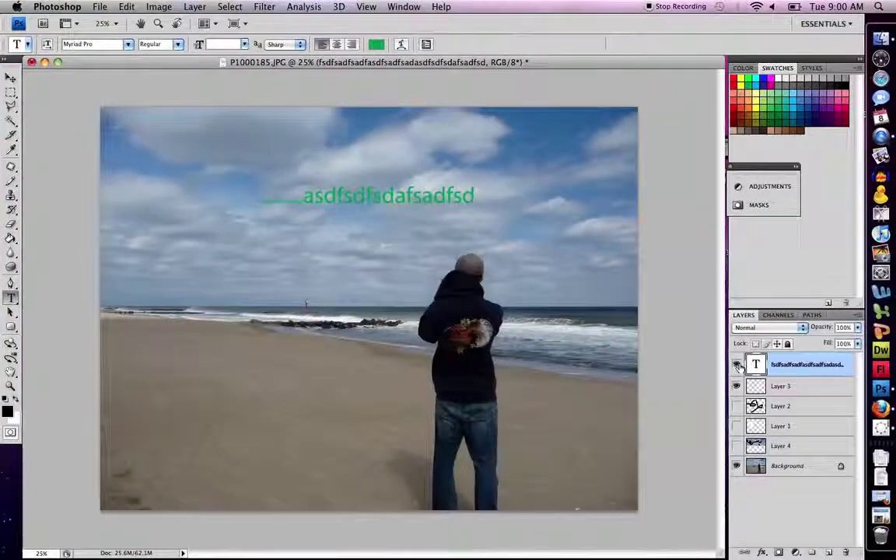
pyautogui.click(745, 376)
pyautogui.click(737, 365)
pyautogui.click(738, 364)
pyautogui.click(737, 365)
pyautogui.click(737, 365)
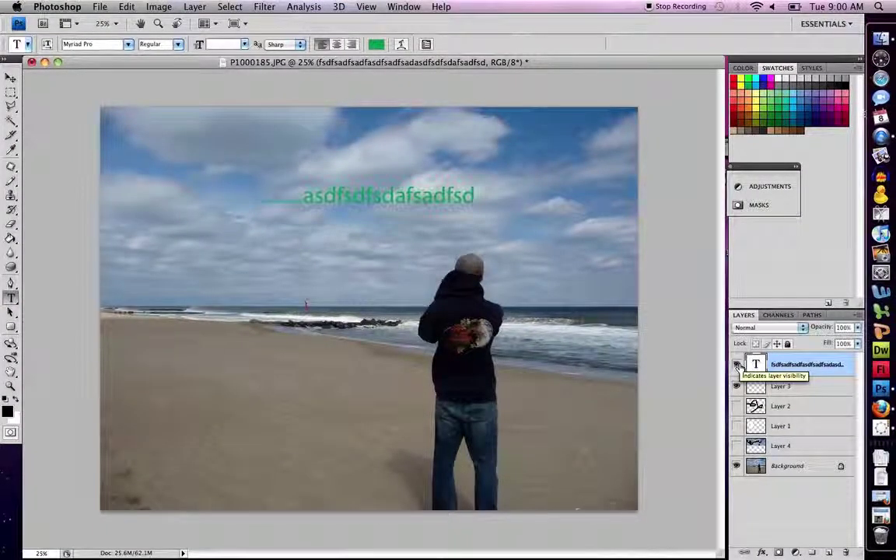